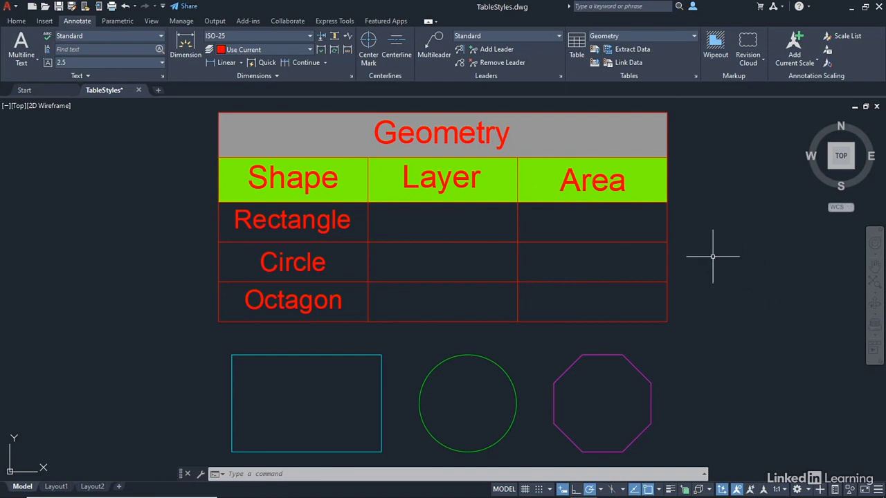
- Start a field in the Rectangle row's Layer cell, using the Objects category and the Object field name
double_click(455, 222)
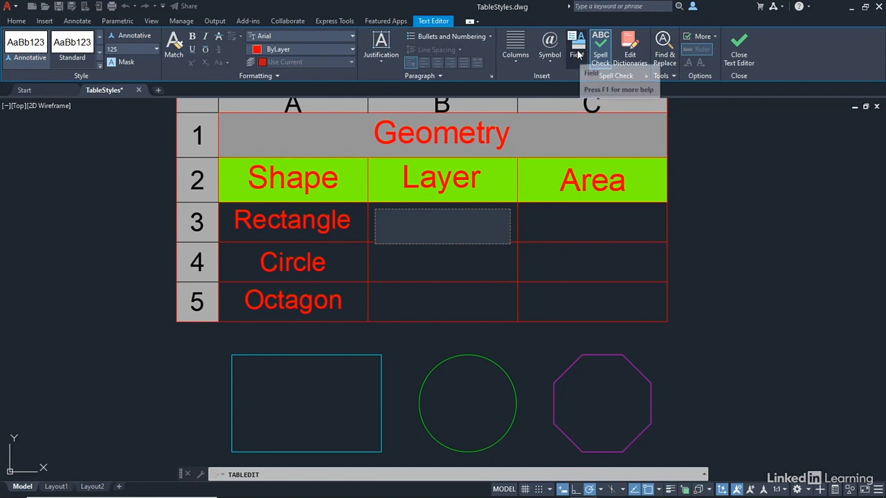
right_click(446, 223)
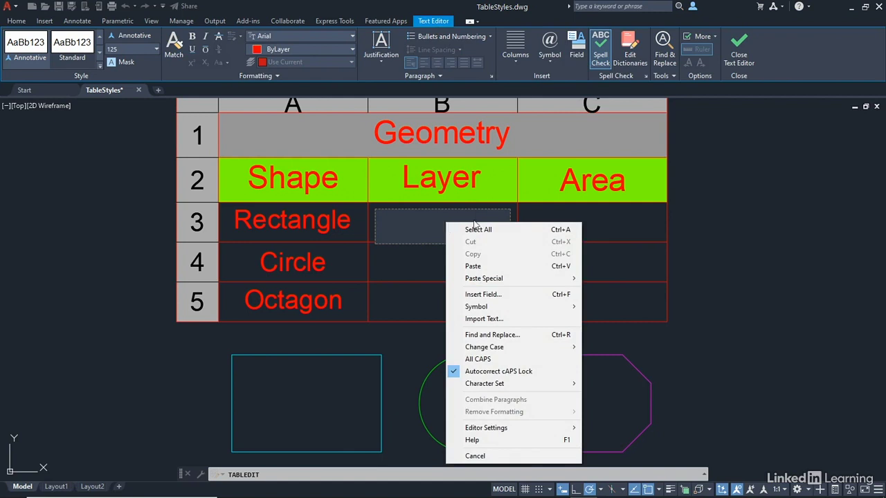
left_click(501, 296)
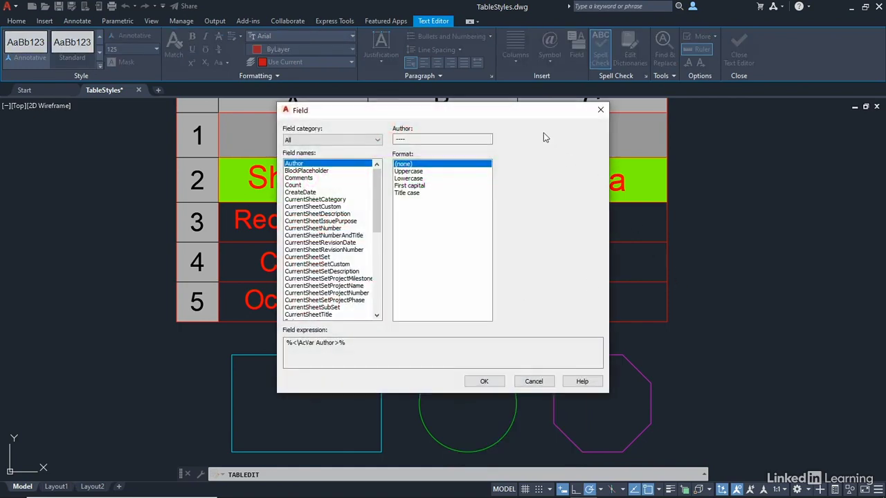
left_click_drag(539, 112, 796, 145)
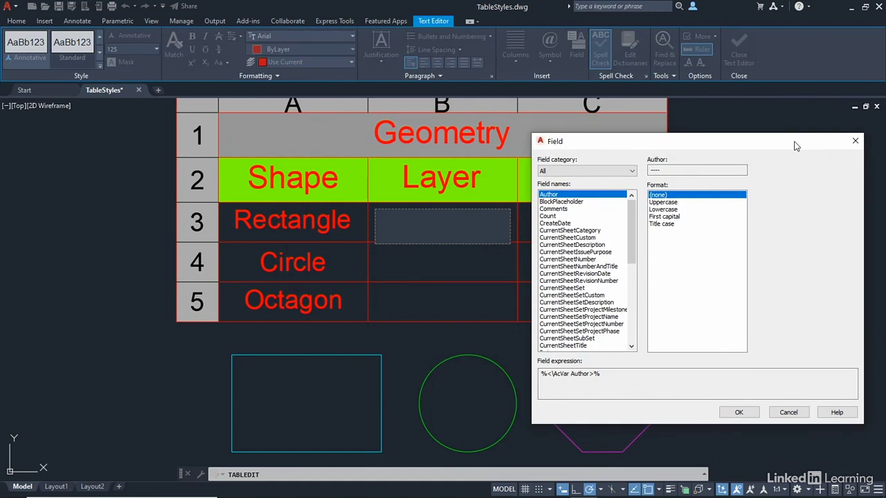
left_click(565, 173)
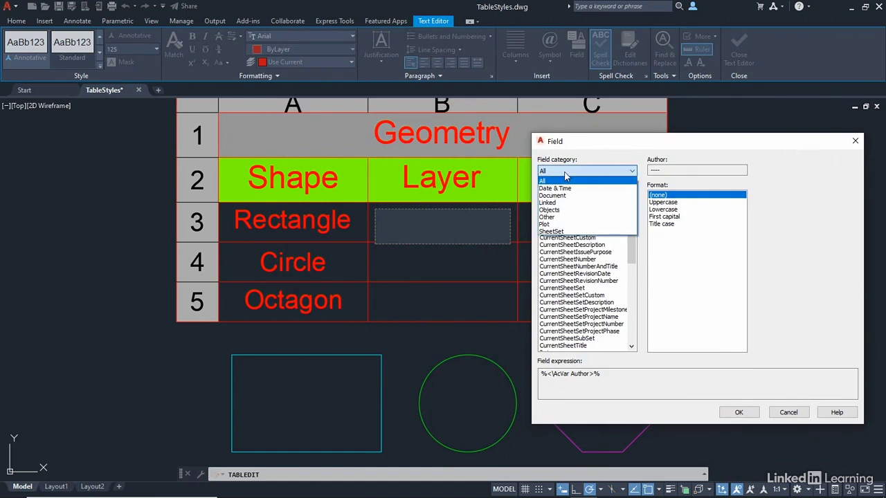
left_click(551, 211)
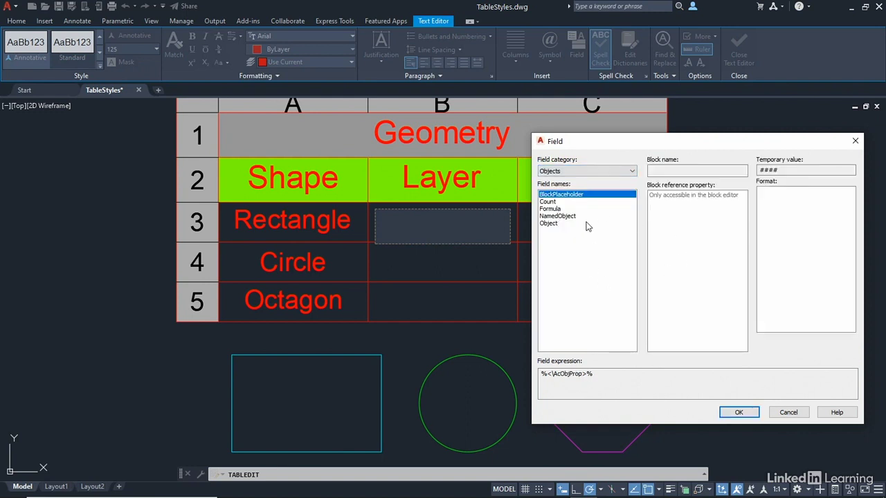
left_click(550, 224)
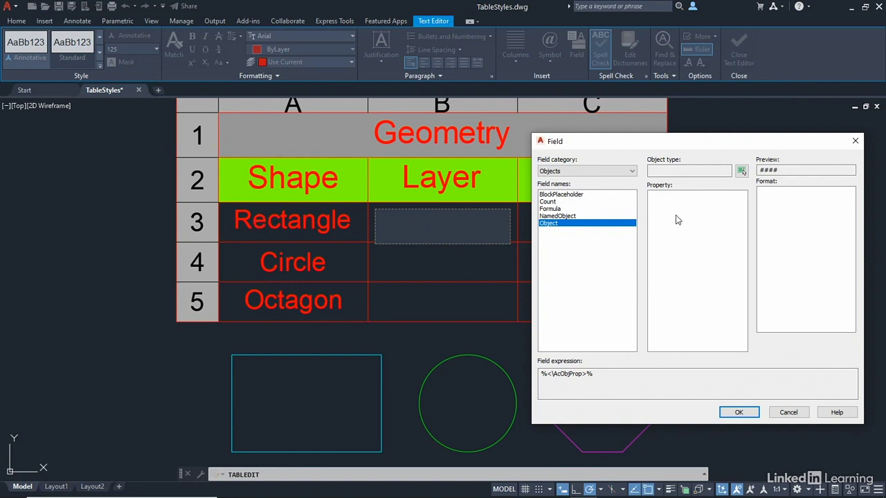
- Link the field to the cyan rectangle and insert its Layer property in Uppercase format
left_click(741, 170)
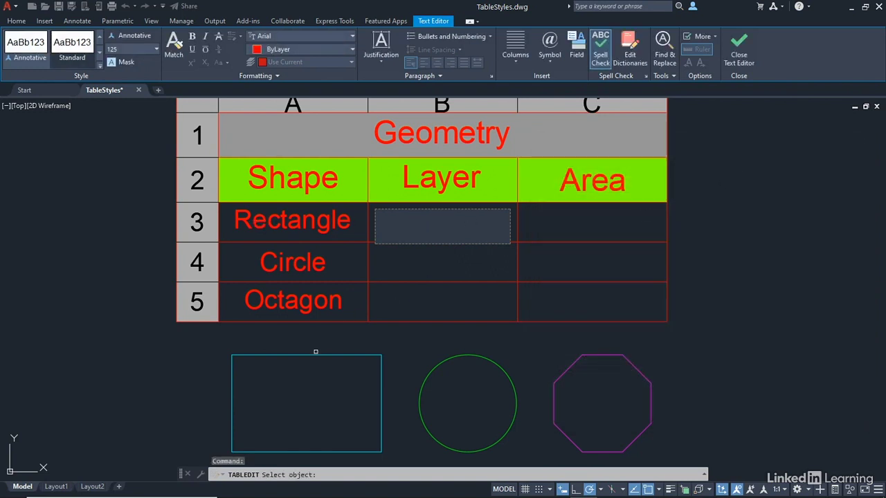
left_click(316, 354)
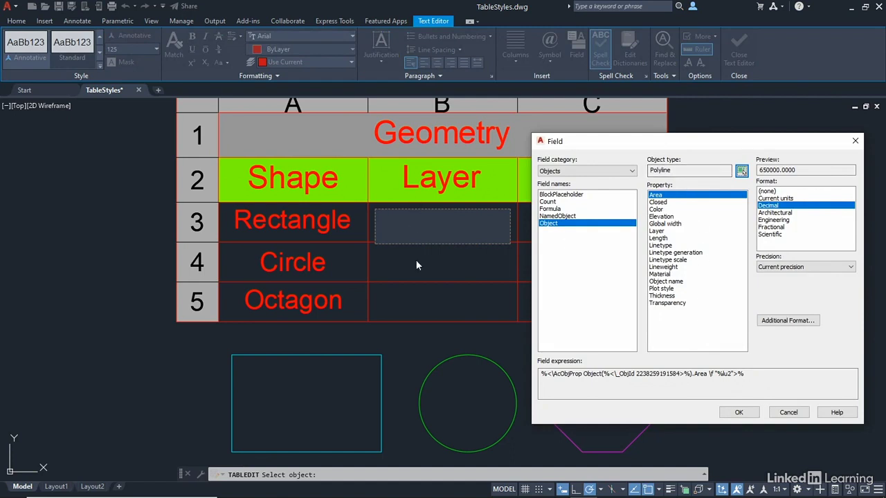
left_click(663, 231)
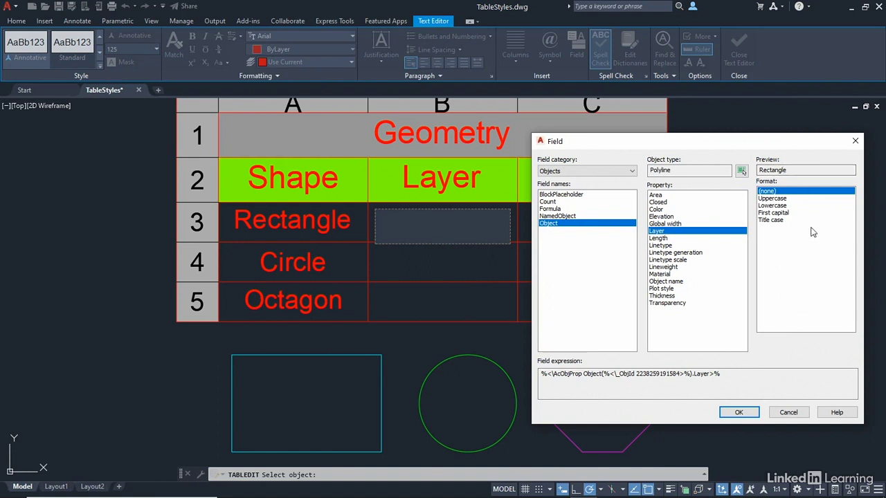
left_click(782, 199)
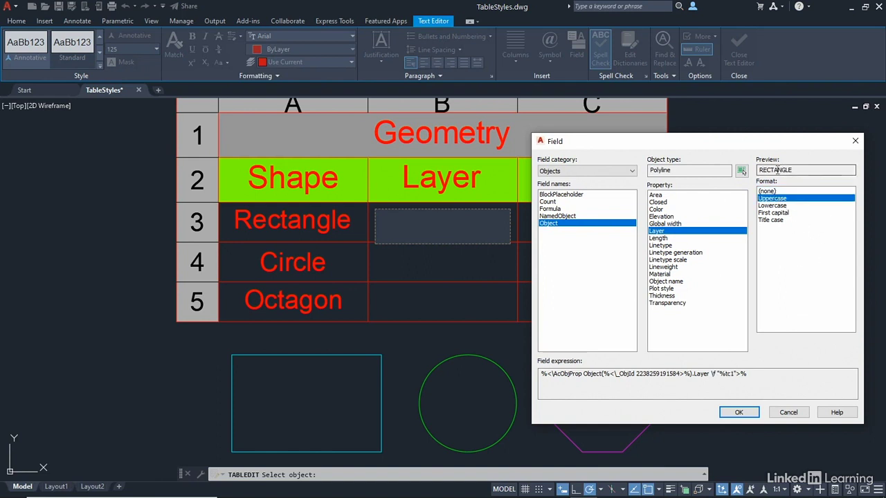
left_click(736, 412)
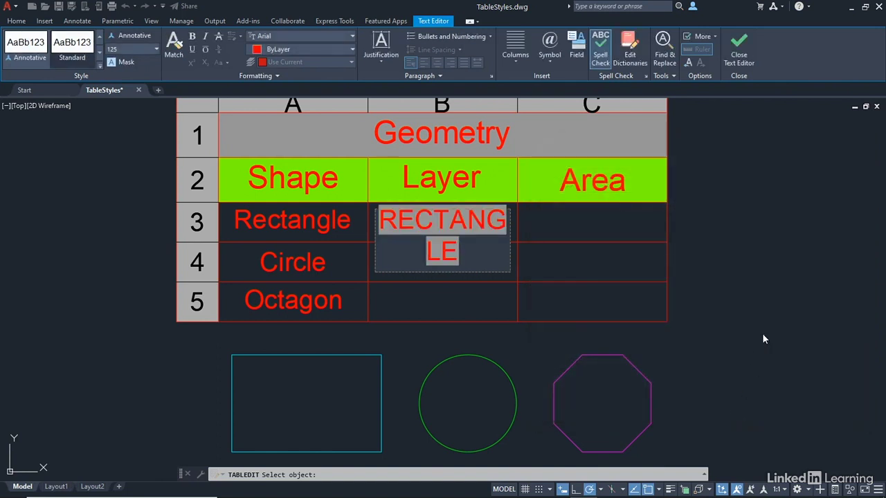
left_click(728, 271)
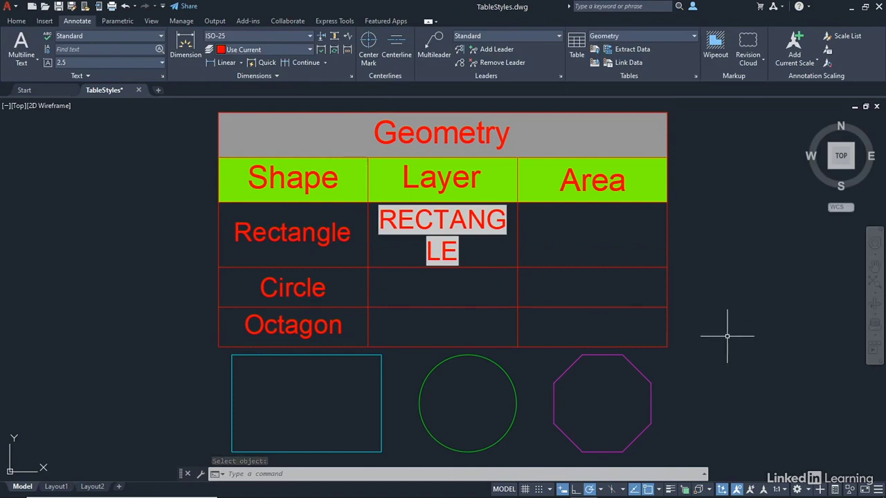
- Widen the table's Layer column into the Area column so RECTANGLE fits on one line
left_click(480, 348)
left_click(481, 347)
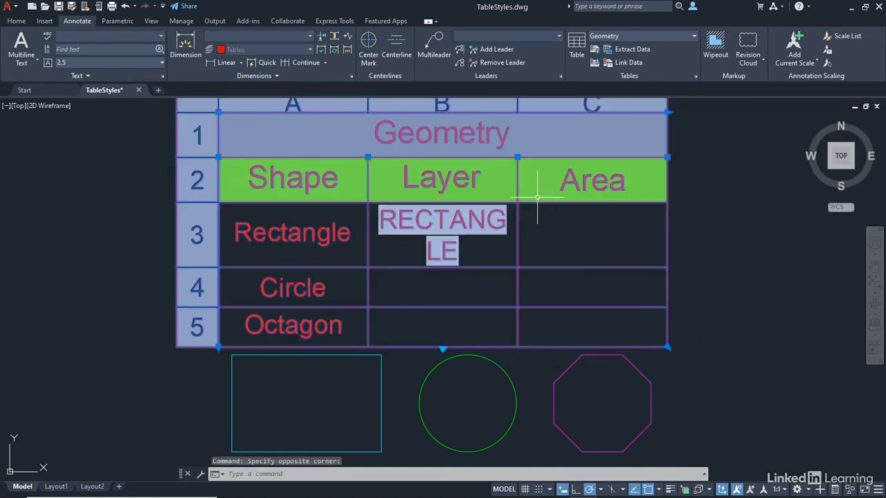
left_click(518, 157)
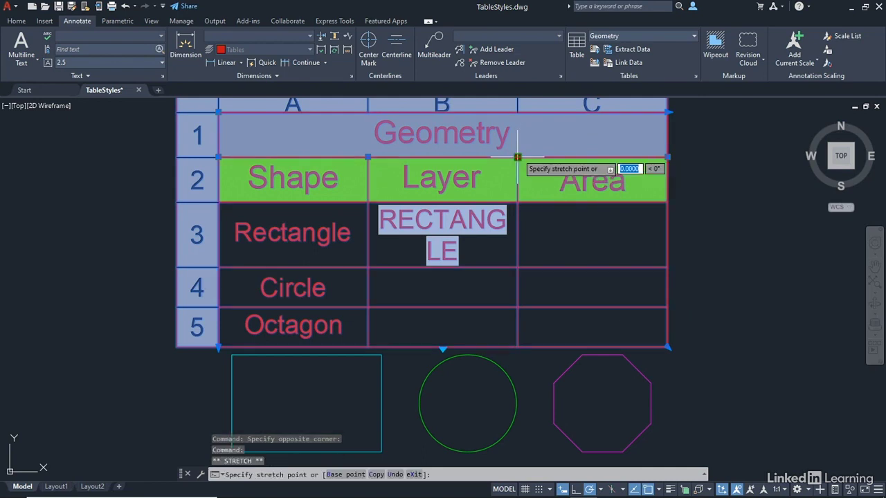
left_click(563, 158)
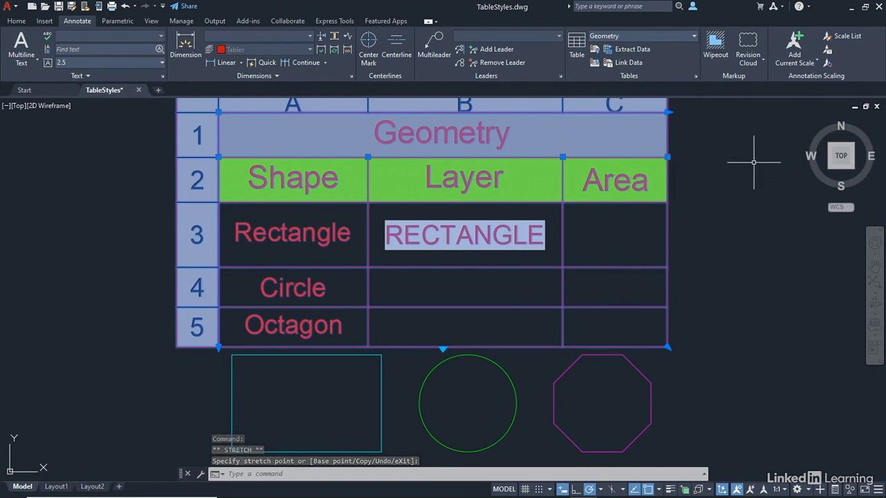
- Stretch the table's outer edge about 644 units outward to widen the Area column, and deselect the table
left_click(669, 157)
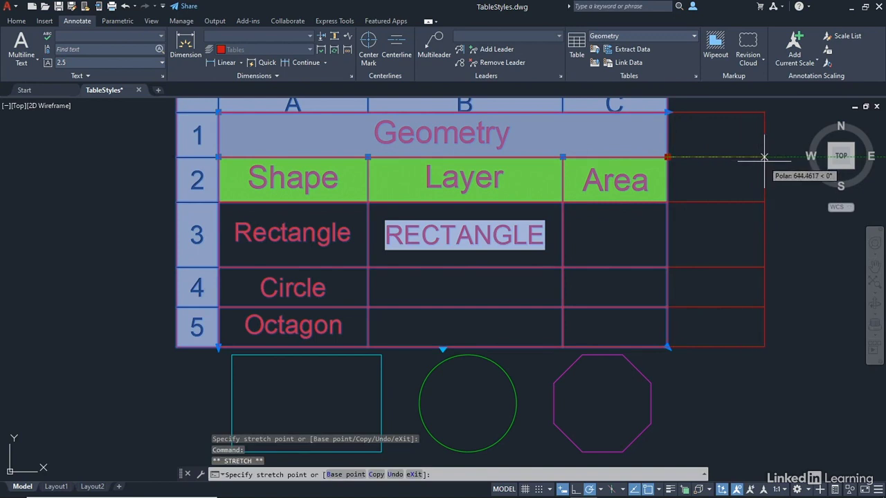
left_click(764, 157)
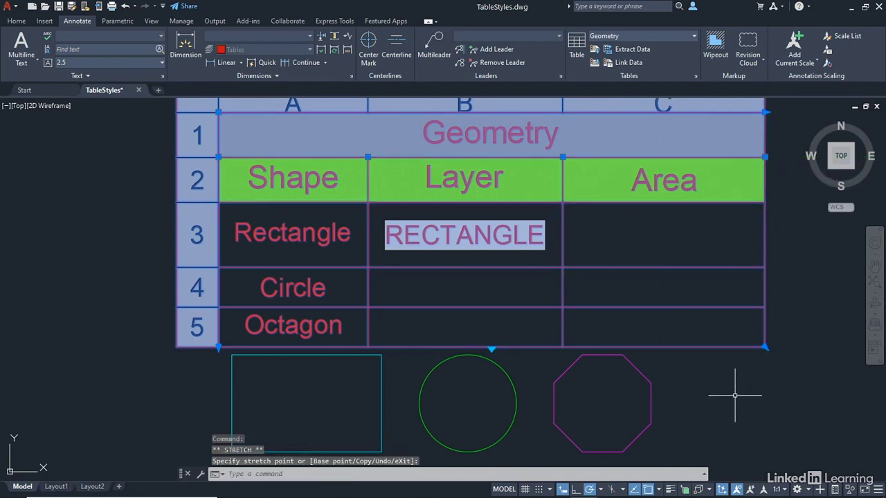
key("Escape")
key("Escape")
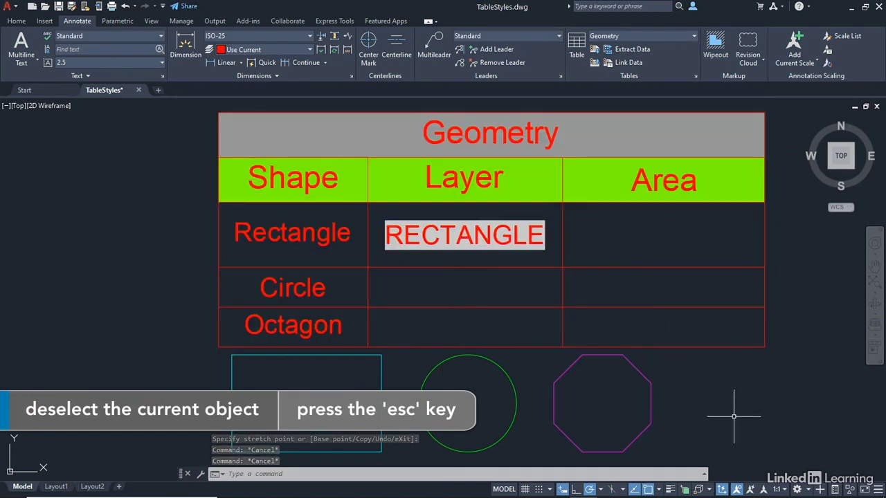
- Insert an object field in the Circle row's Layer cell showing the green circle's Layer property in Uppercase format
left_click(478, 293)
double_click(478, 294)
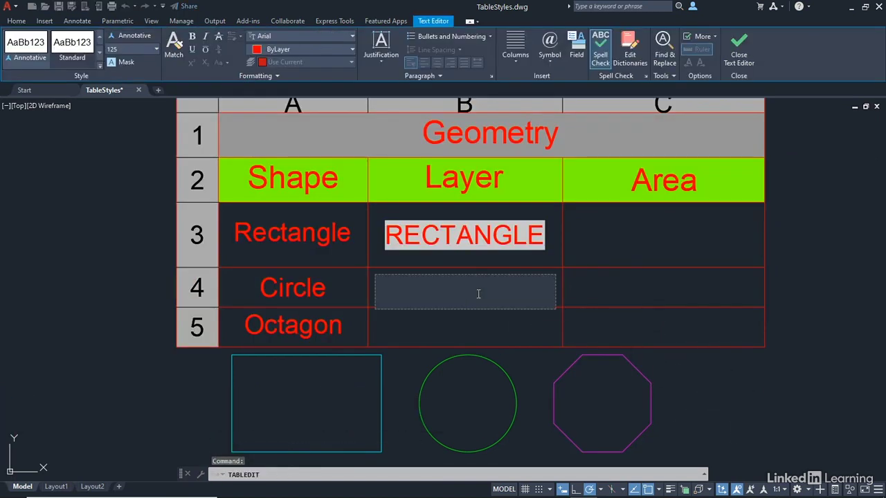
left_click(575, 47)
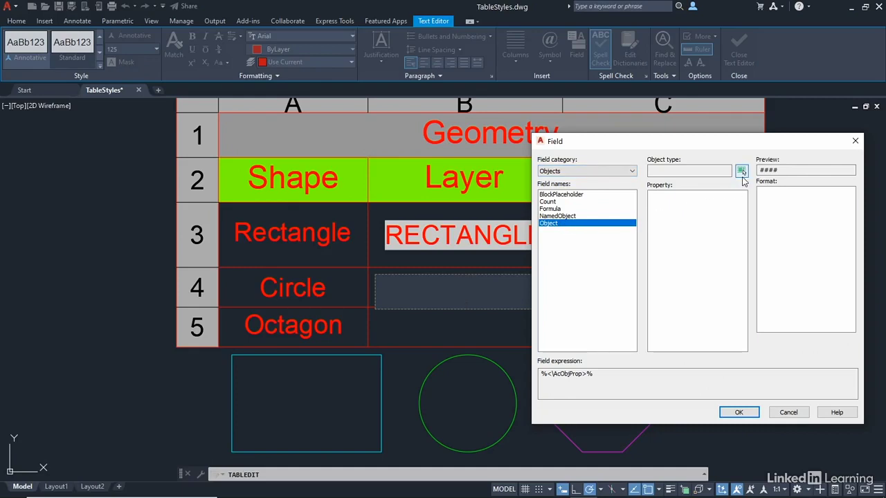
left_click(741, 171)
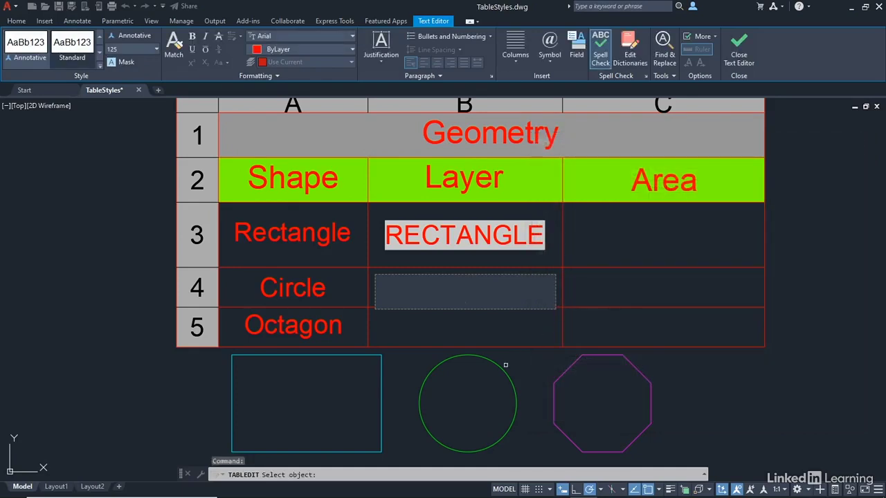
left_click(502, 369)
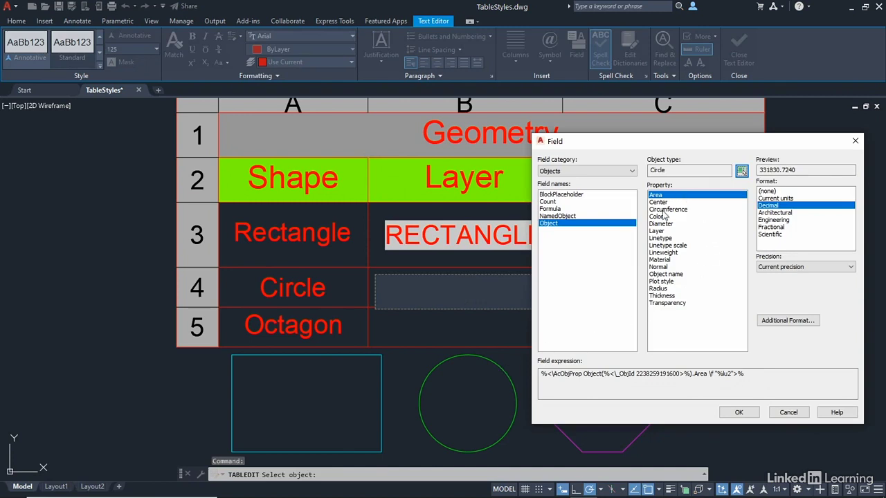
left_click(657, 231)
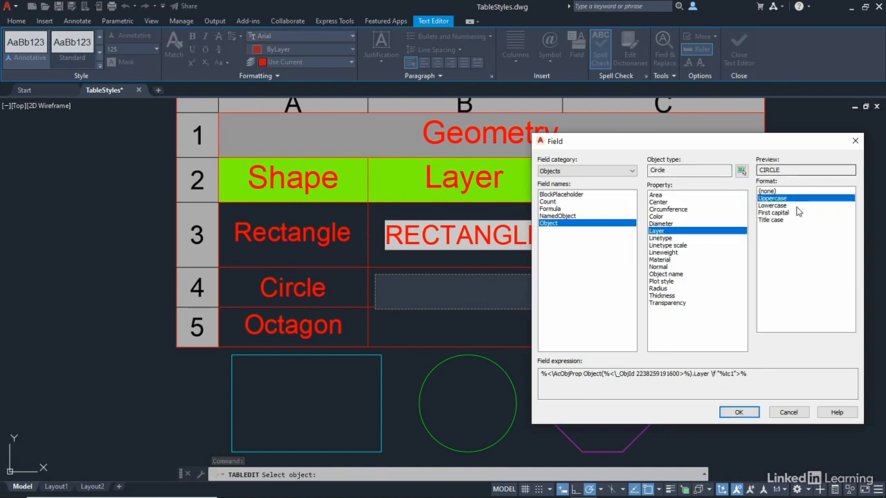
left_click(738, 412)
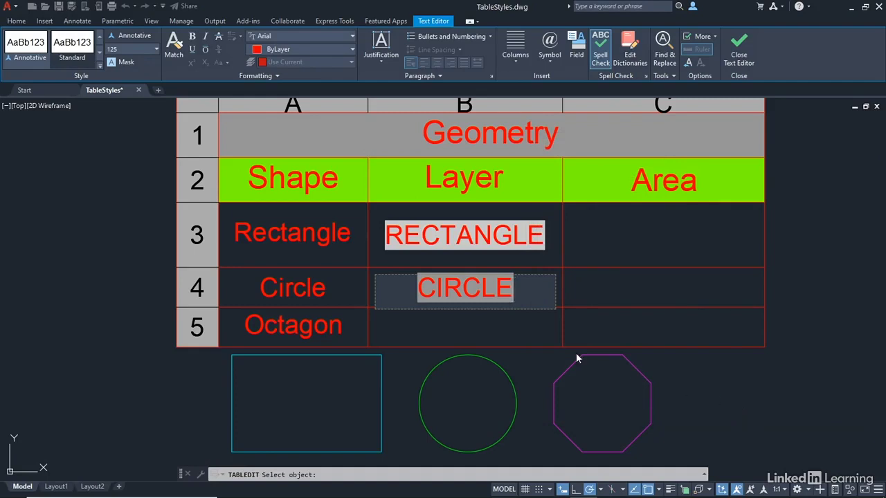
- Insert an object field in the Octagon row's Layer cell showing the magenta octagon's Layer property in Uppercase format
double_click(486, 336)
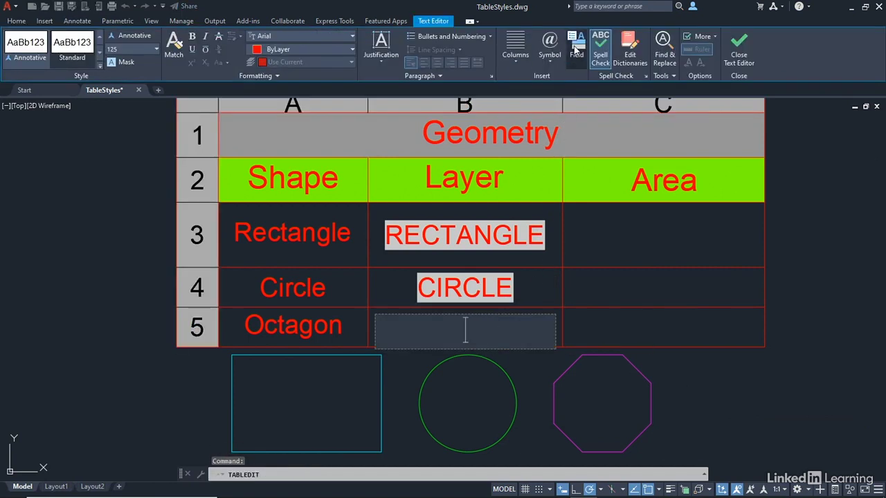
left_click(575, 47)
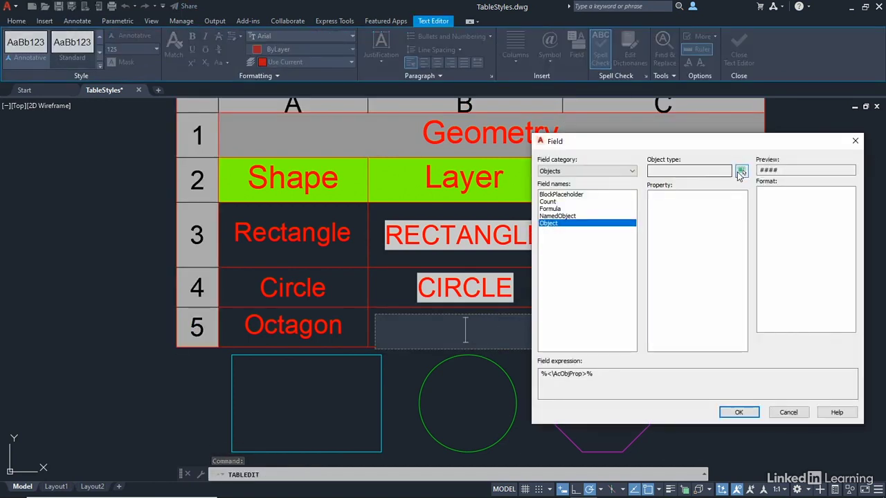
left_click(741, 171)
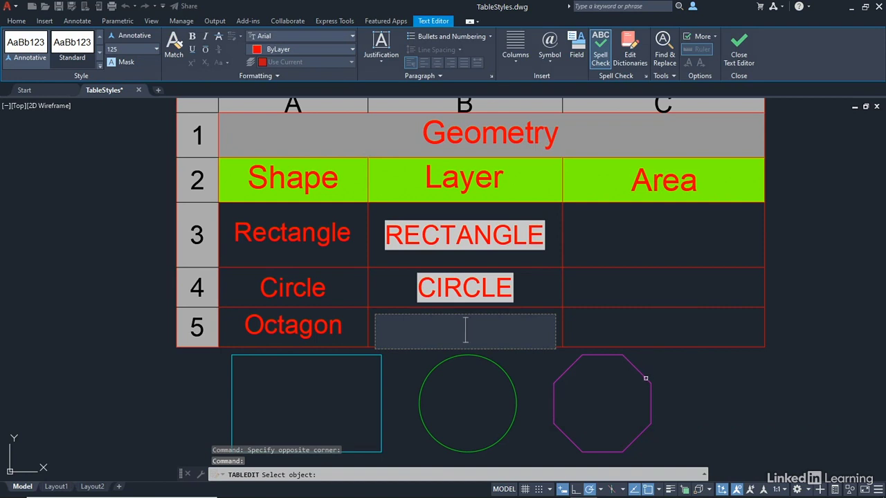
left_click(646, 378)
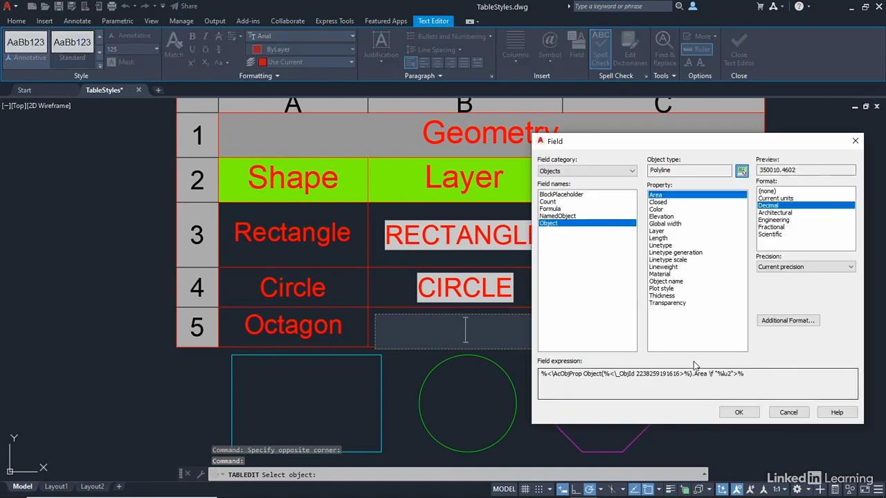
left_click(657, 231)
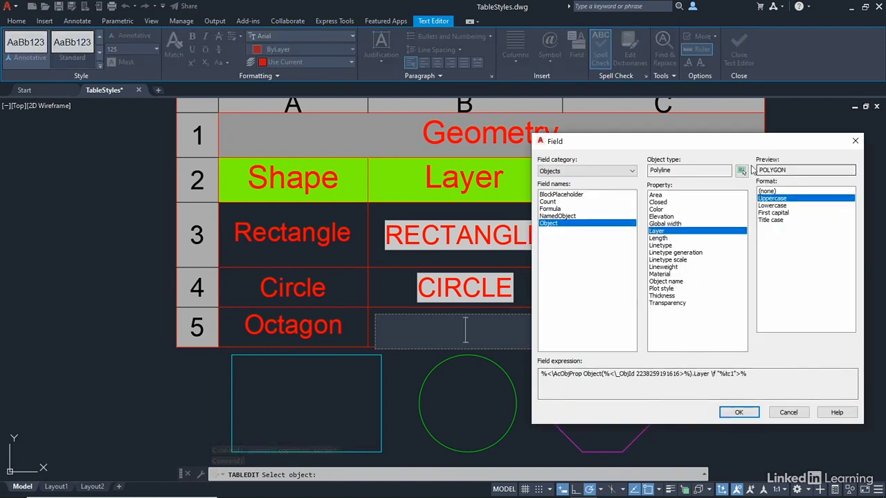
left_click(740, 412)
left_click(817, 317)
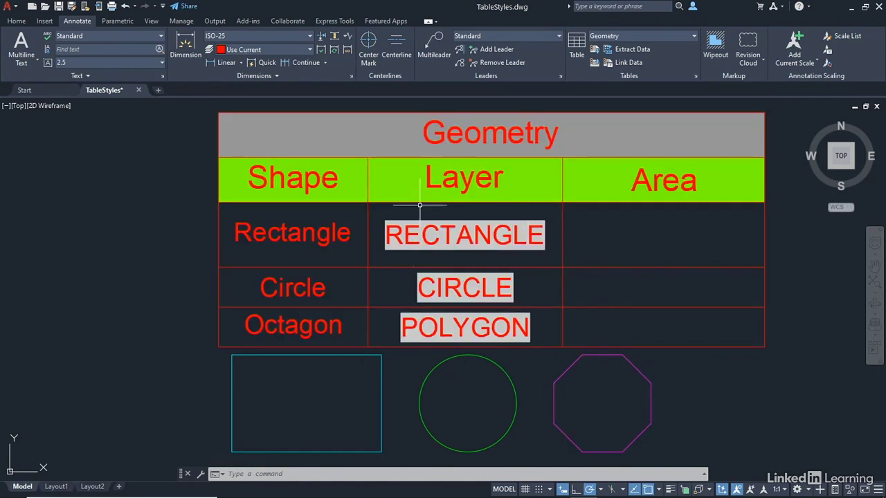
- Move the rectangle below the table to the Circle layer and deselect it
left_click(320, 355)
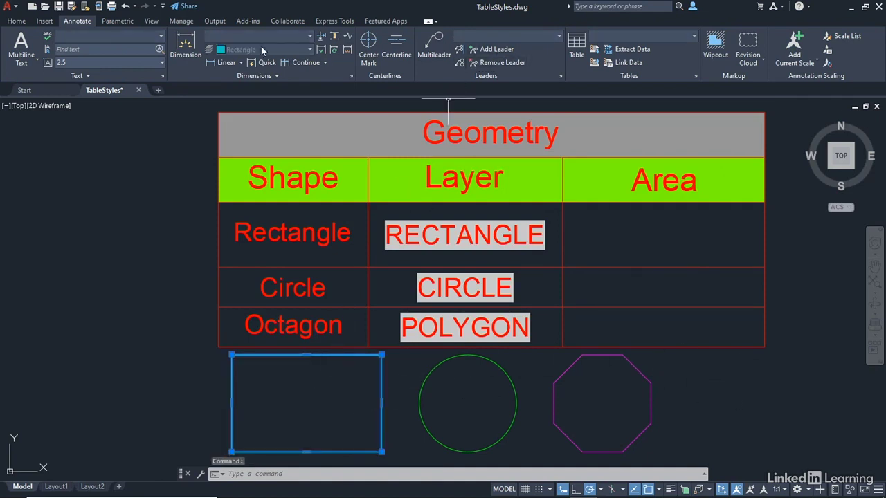
left_click(16, 20)
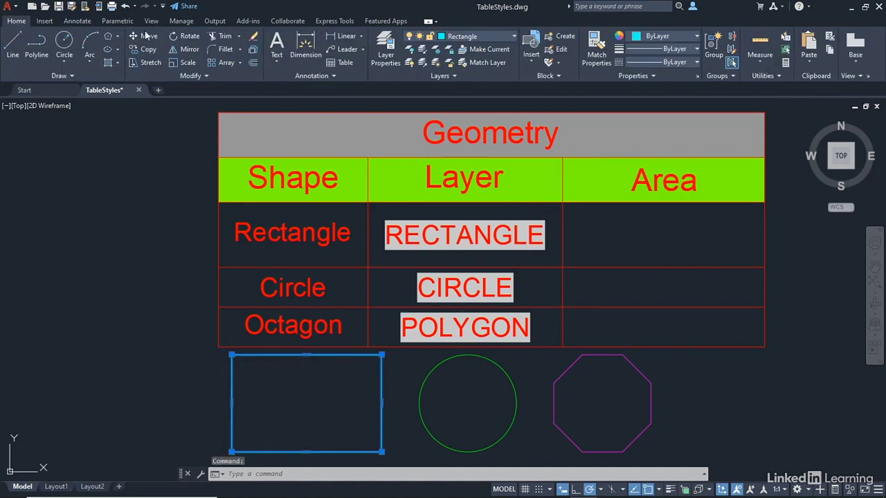
left_click(494, 34)
left_click(455, 116)
left_click(453, 65)
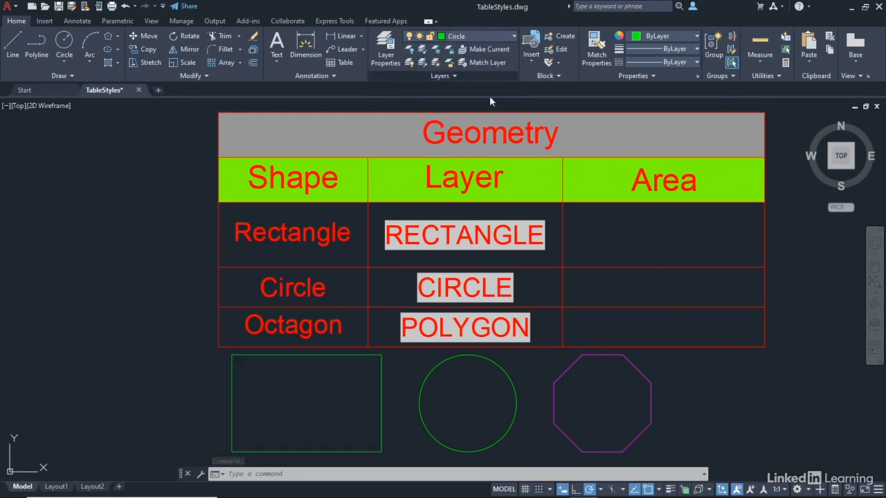
key("Escape")
key("Escape")
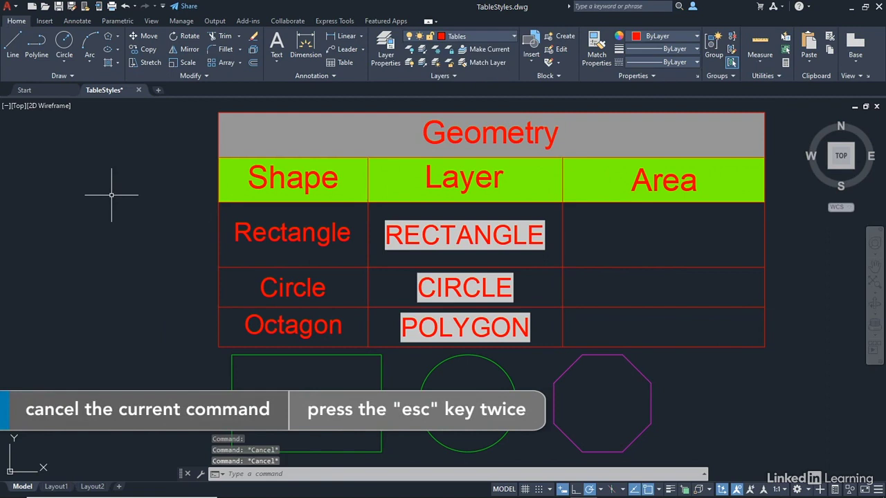
- Regenerate the drawing to update the table's Layer fields
type("REGEN")
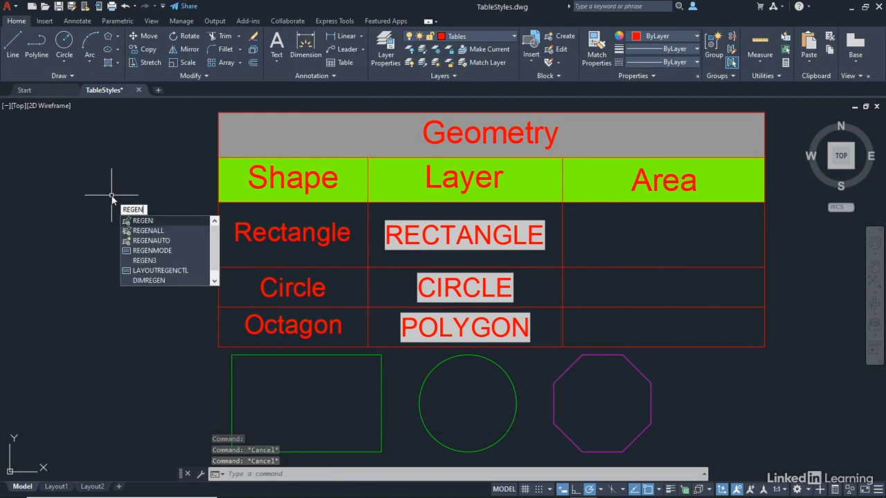
key("Return")
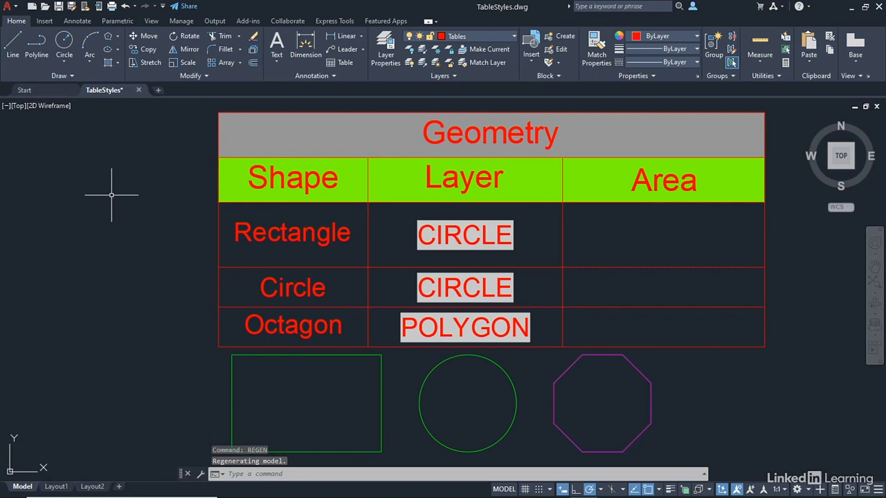
- Move the rectangle below the table back to the Rectangle layer, regenerate the drawing and deselect the rectangle
left_click(353, 354)
left_click(482, 36)
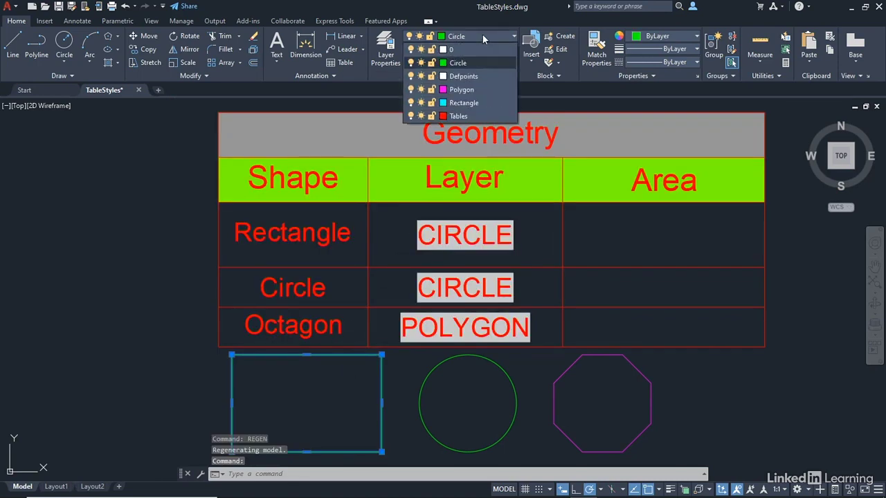
left_click(465, 103)
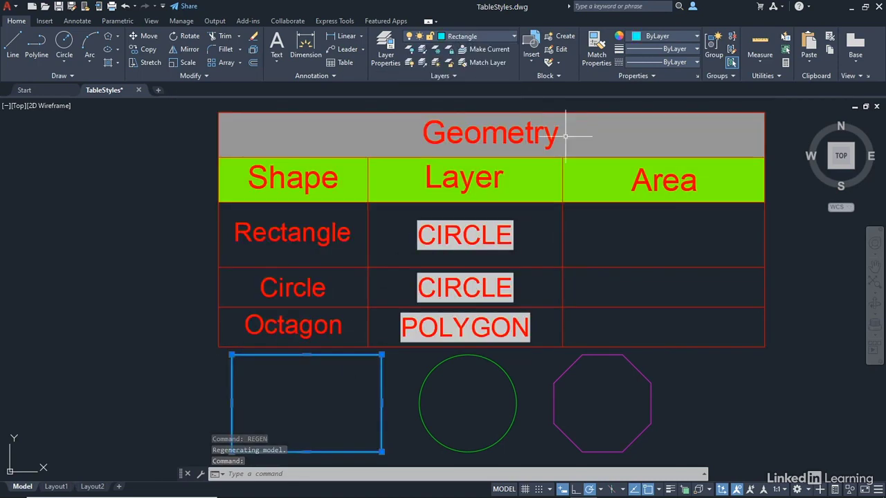
type("rege")
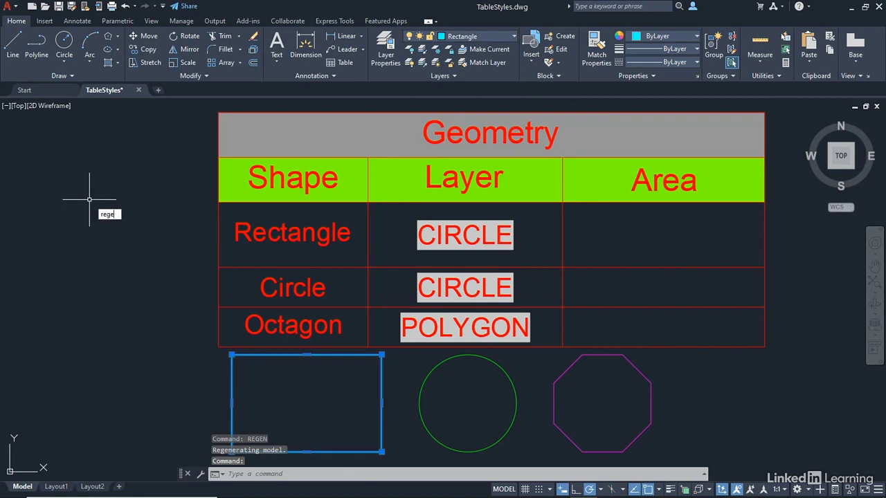
type("n")
key("Return")
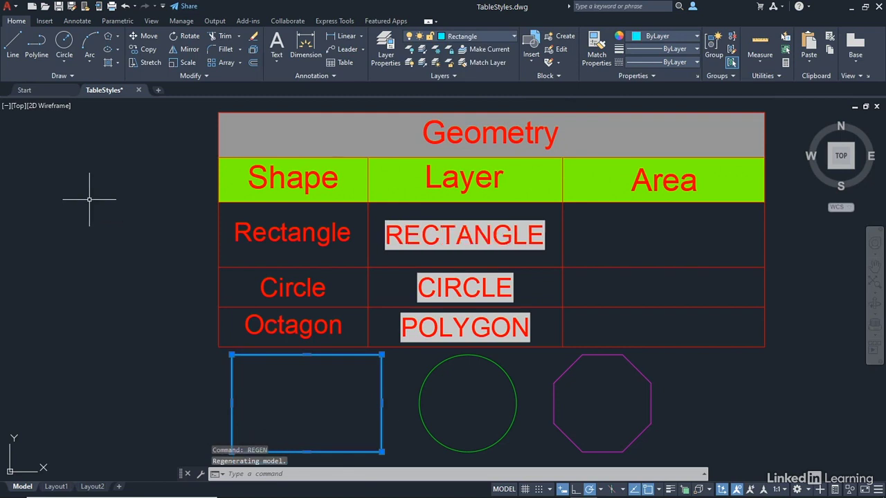
key("Escape")
key("Escape")
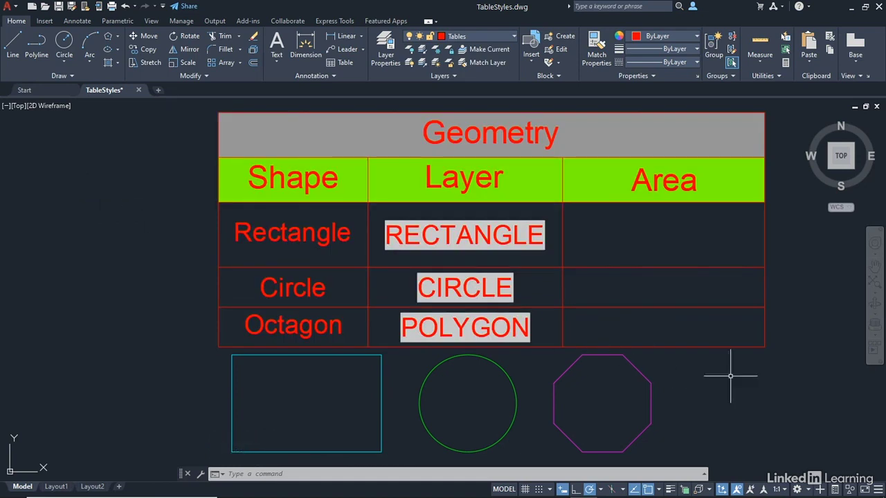
- Insert an object field in the Rectangle row's Area cell showing the cyan rectangle's Area property in Decimal format with precision 0
double_click(663, 234)
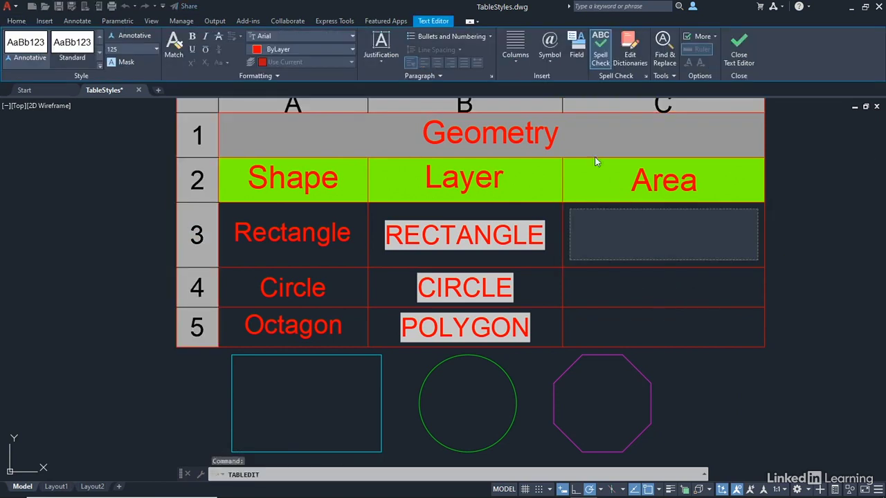
left_click(574, 43)
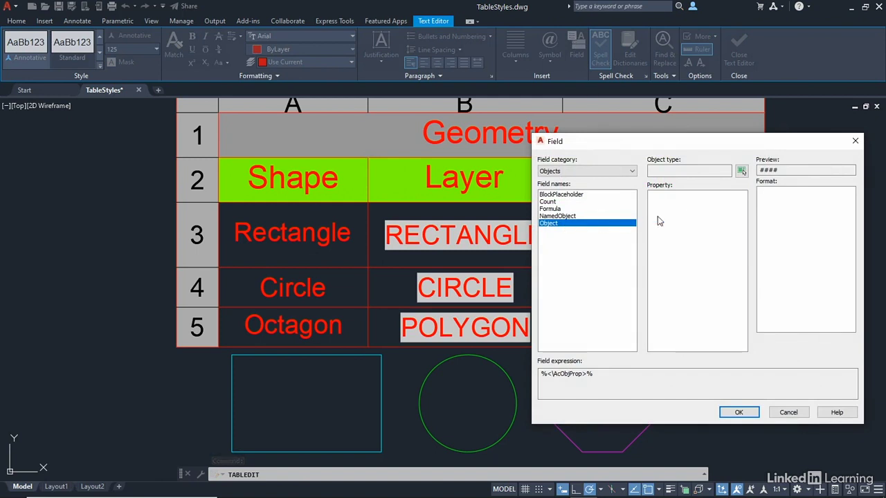
left_click(740, 171)
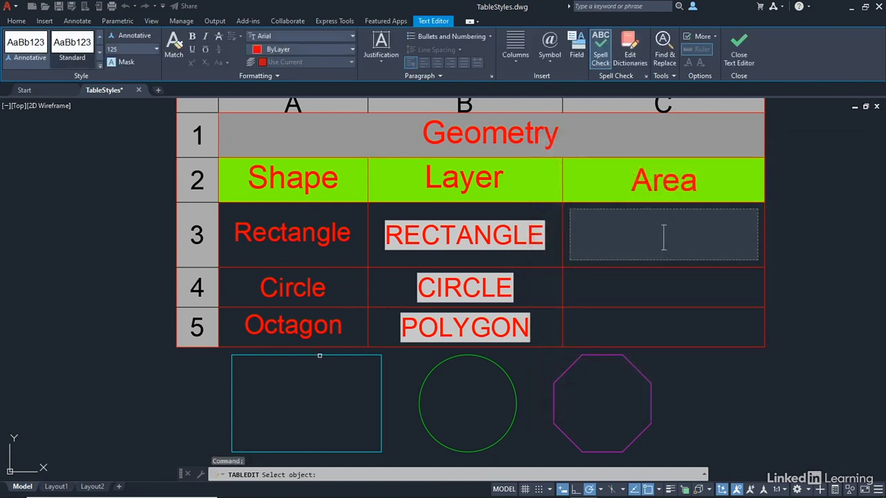
left_click(322, 355)
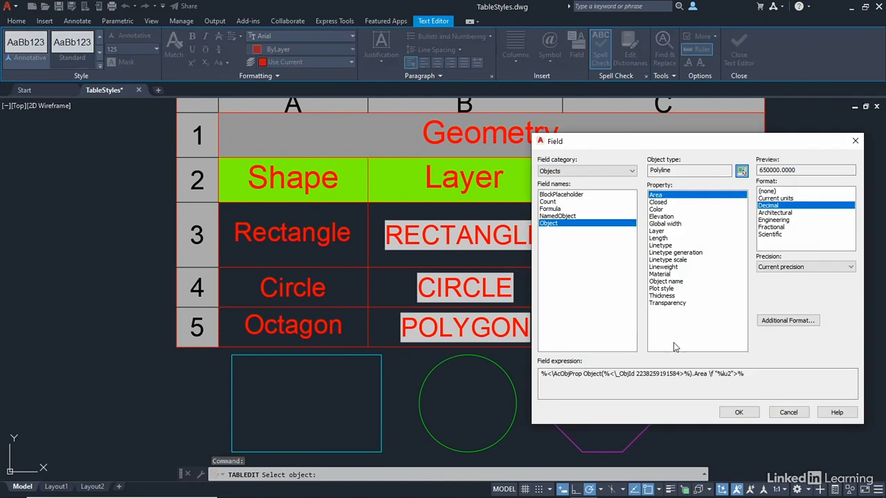
left_click(677, 196)
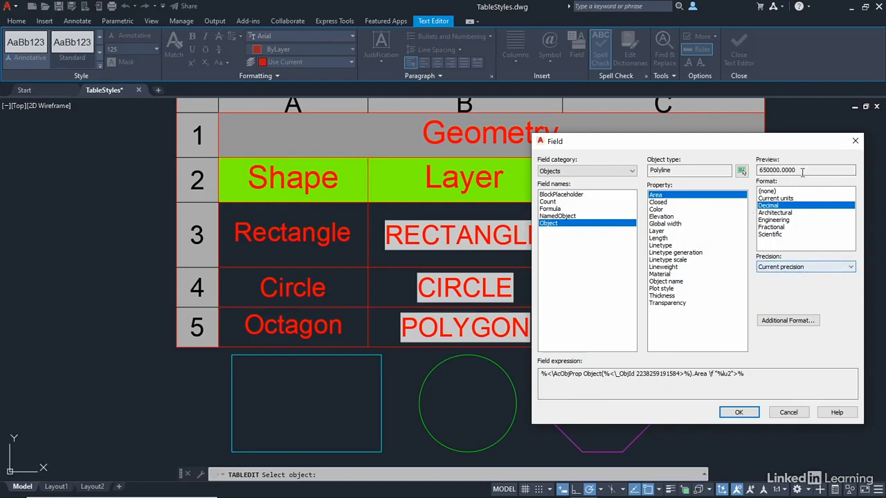
left_click(776, 267)
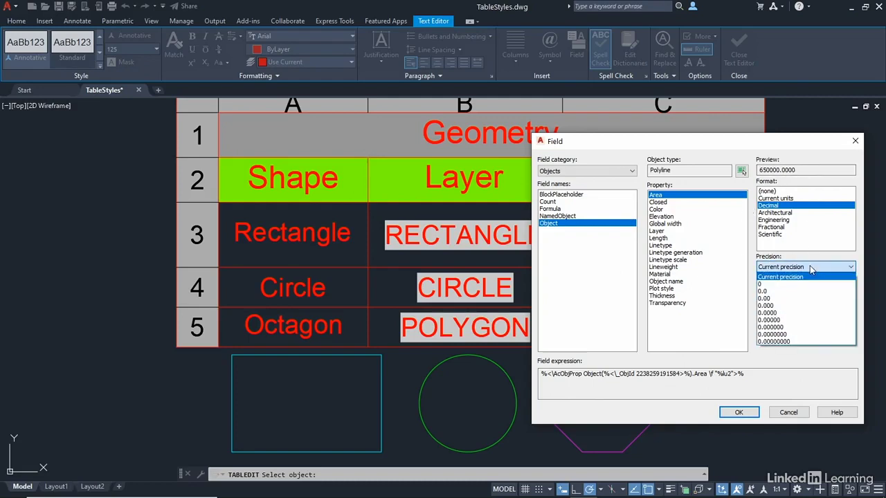
left_click(769, 284)
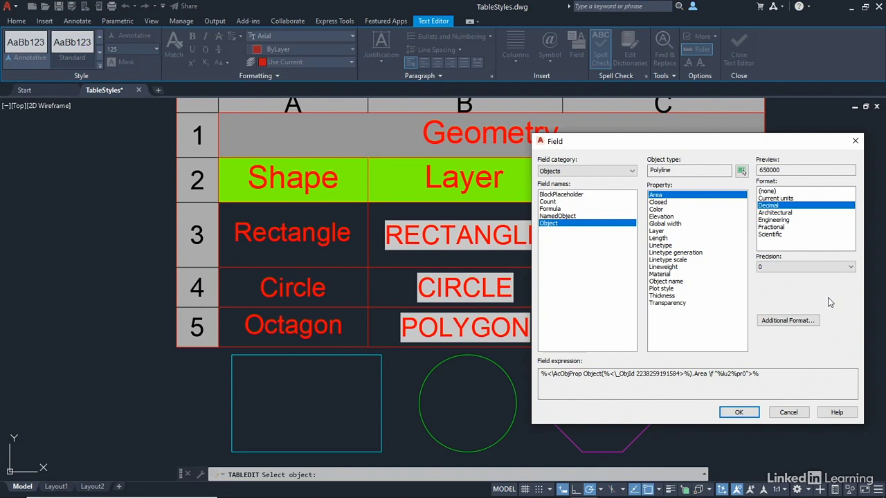
left_click(787, 320)
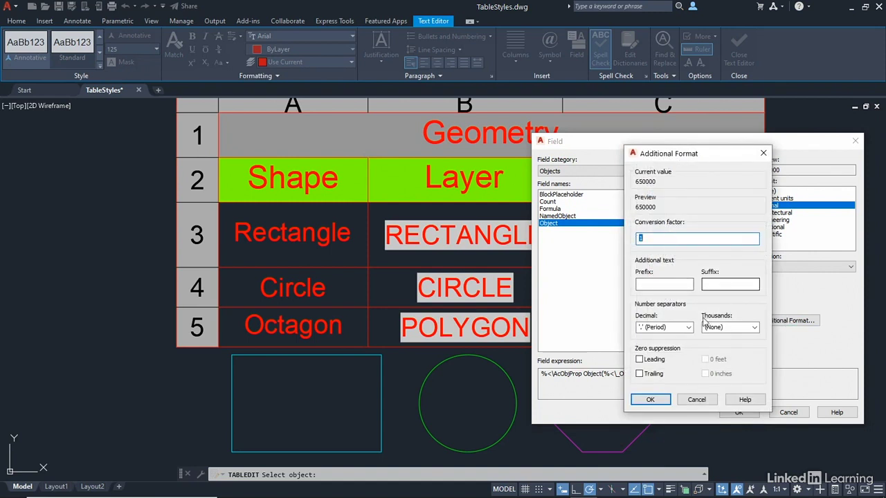
left_click(696, 400)
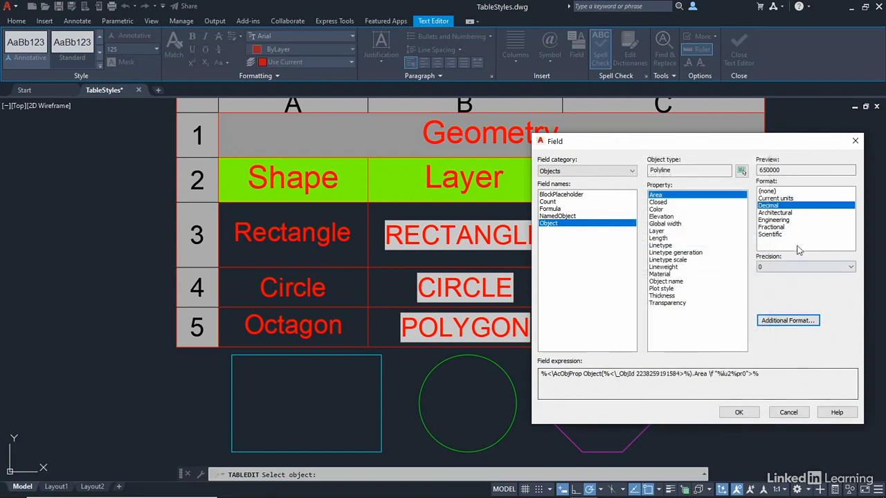
left_click(737, 412)
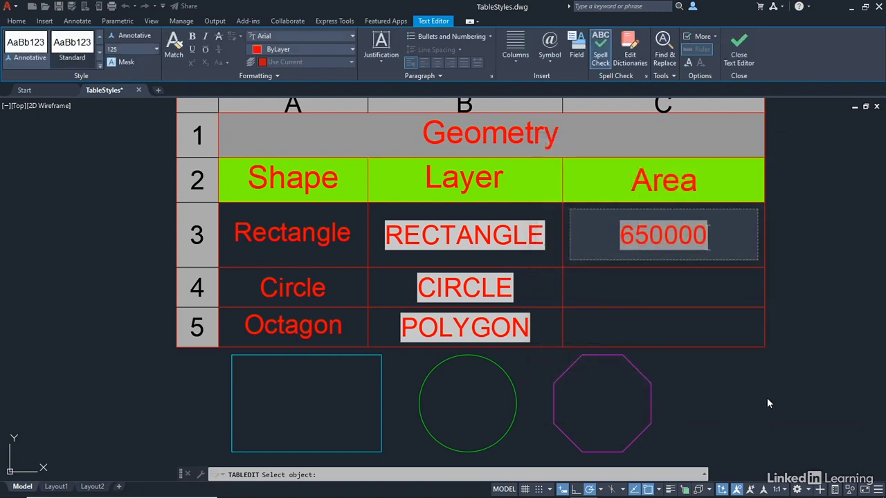
left_click(805, 294)
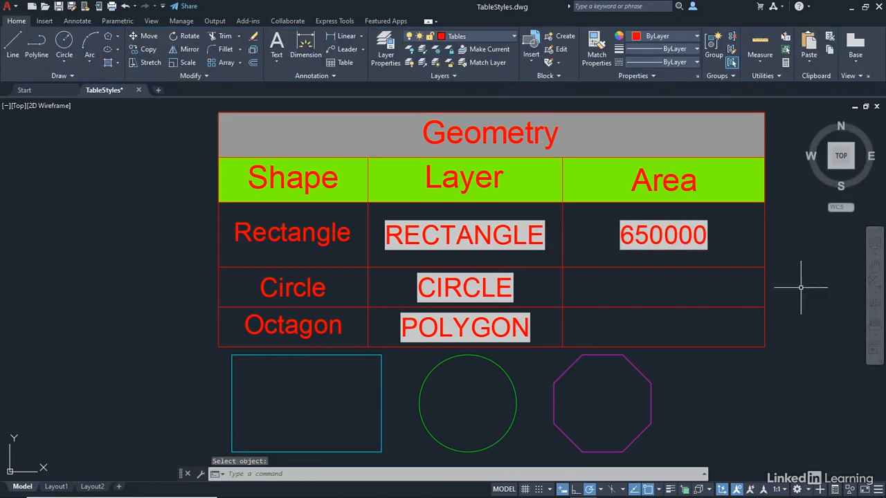
- Insert an object field in the Circle row's Area cell showing the green circle's Area property in Decimal format with precision 0
double_click(629, 287)
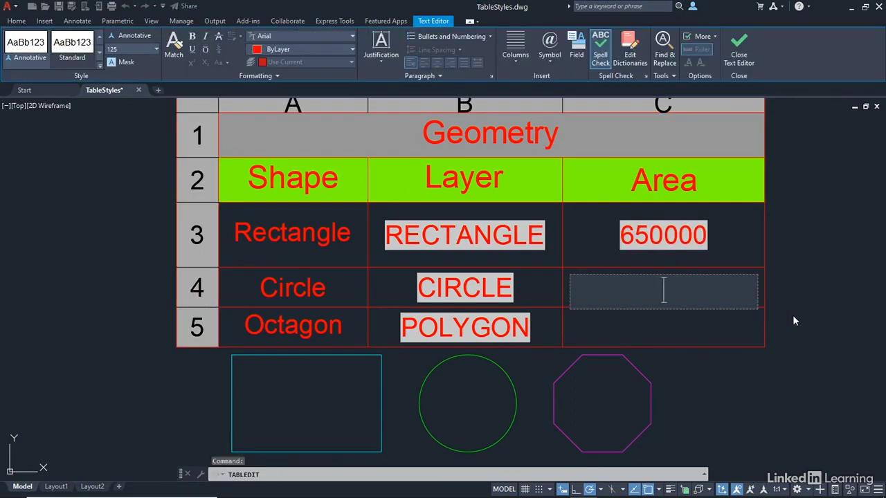
left_click(578, 52)
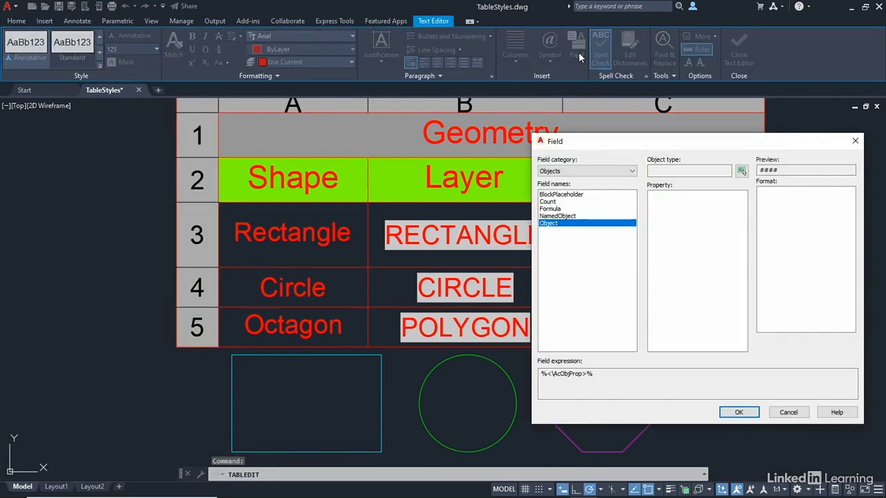
left_click(742, 171)
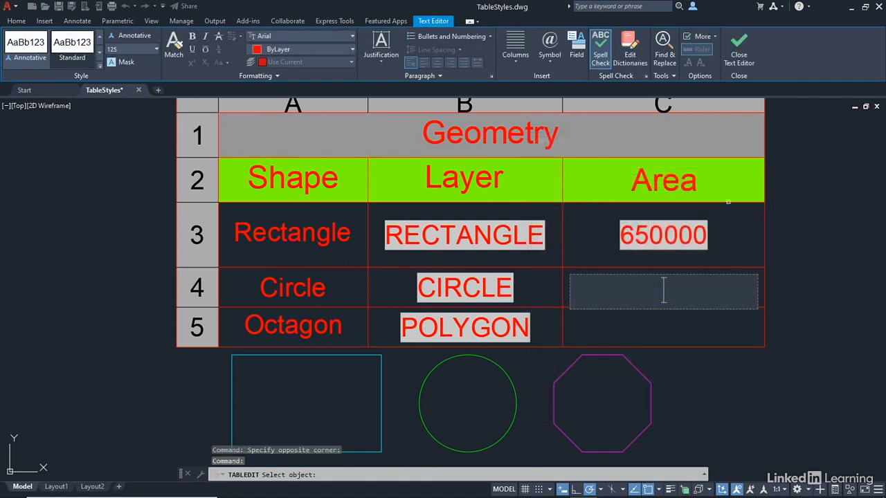
left_click(507, 378)
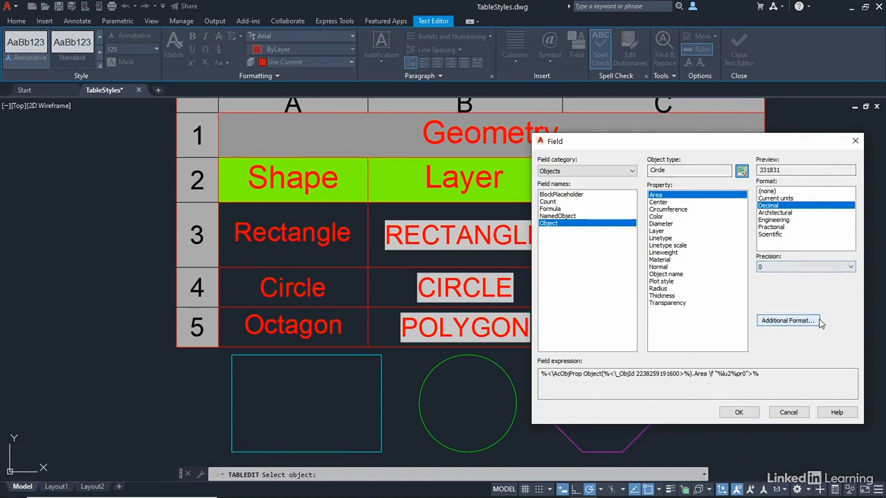
left_click(738, 414)
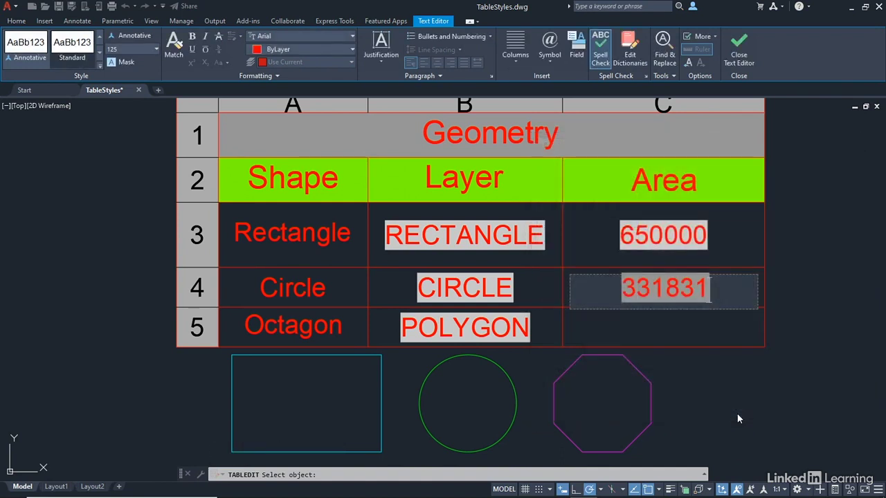
left_click(803, 284)
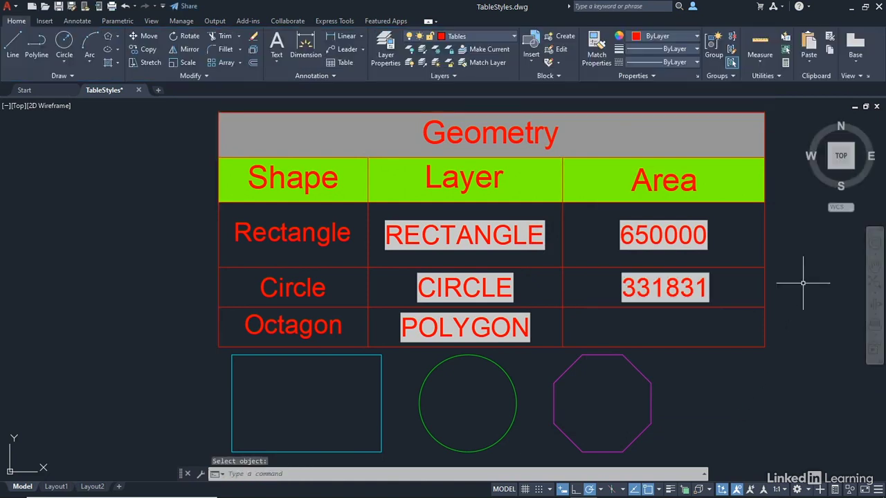
- Insert an object field in the Octagon row's Area cell showing the magenta octagon's Area property in Decimal format with precision 0
double_click(668, 325)
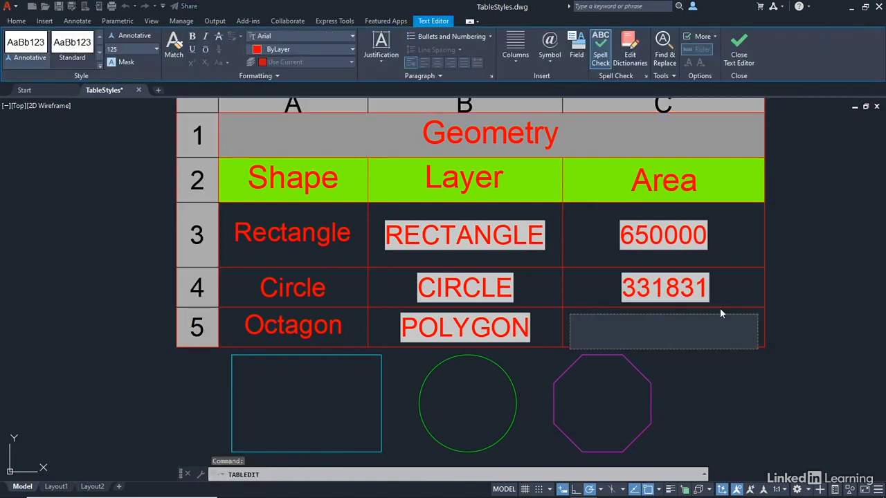
left_click(578, 51)
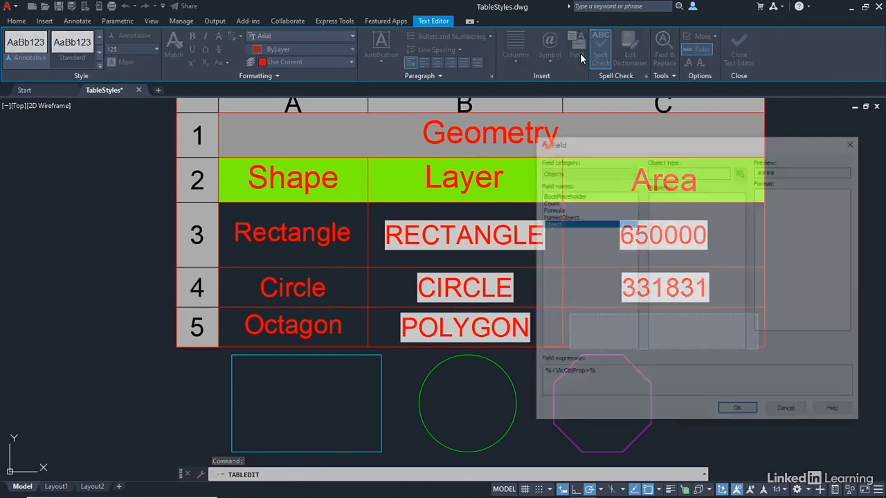
left_click(740, 173)
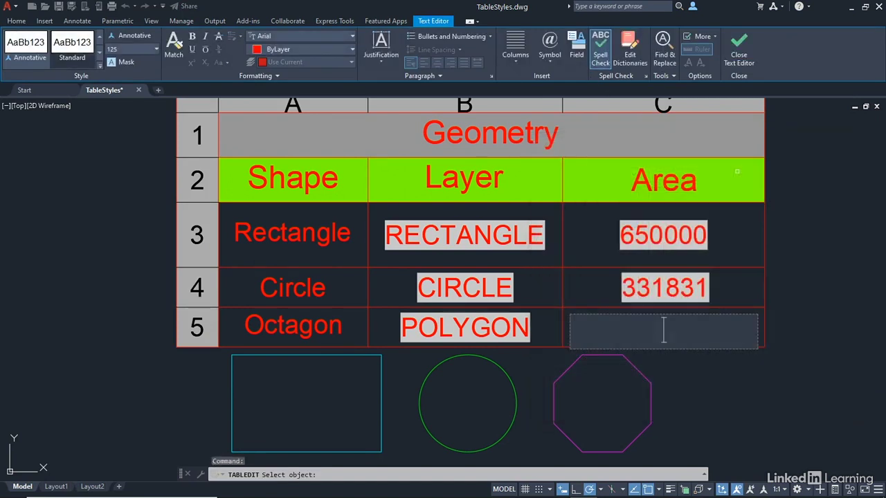
left_click(636, 364)
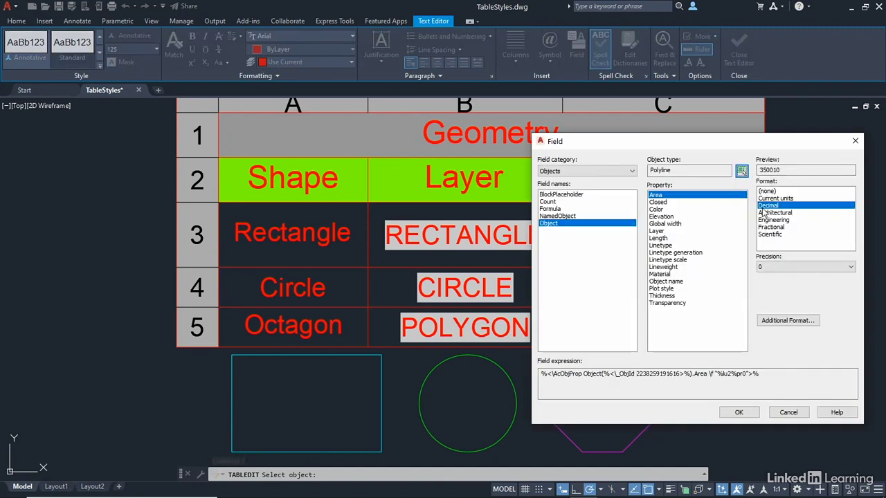
left_click(737, 413)
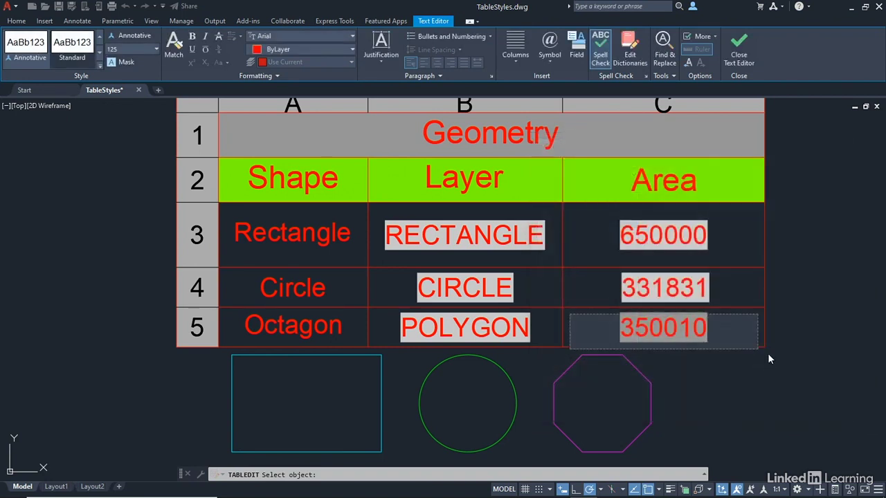
left_click(796, 271)
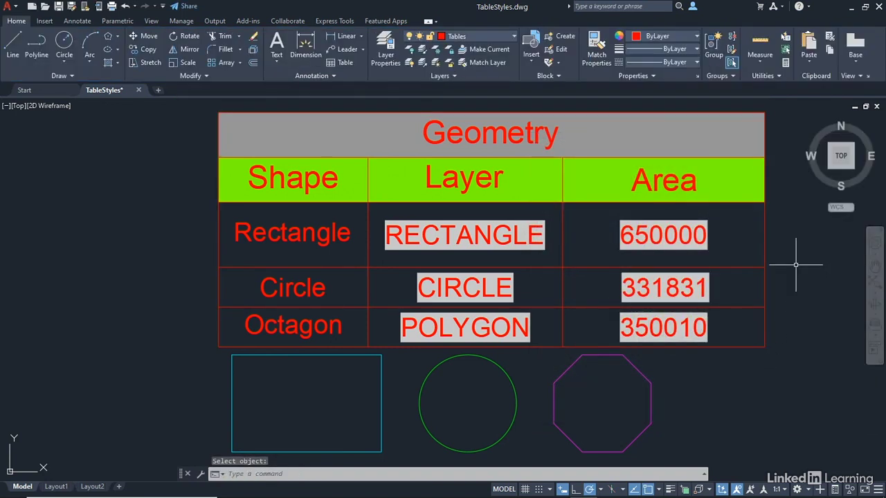
scroll(796, 268, "down", 2)
middle_click_drag(796, 268, 630, 259)
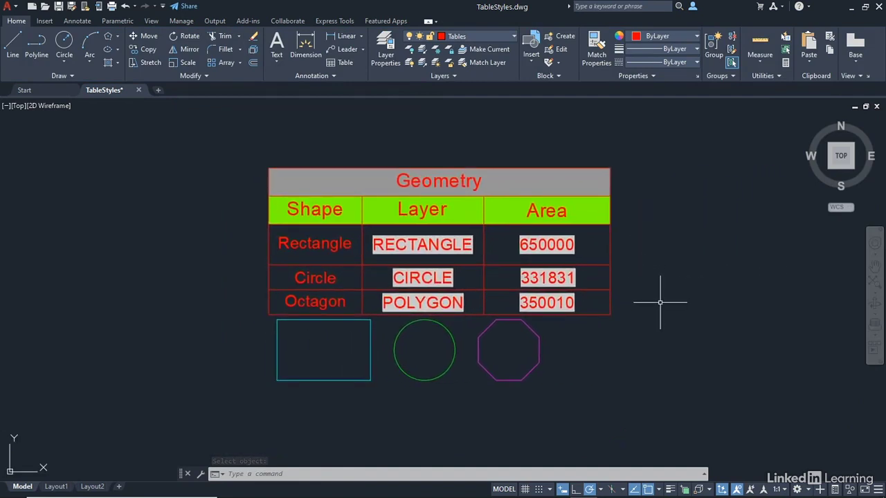